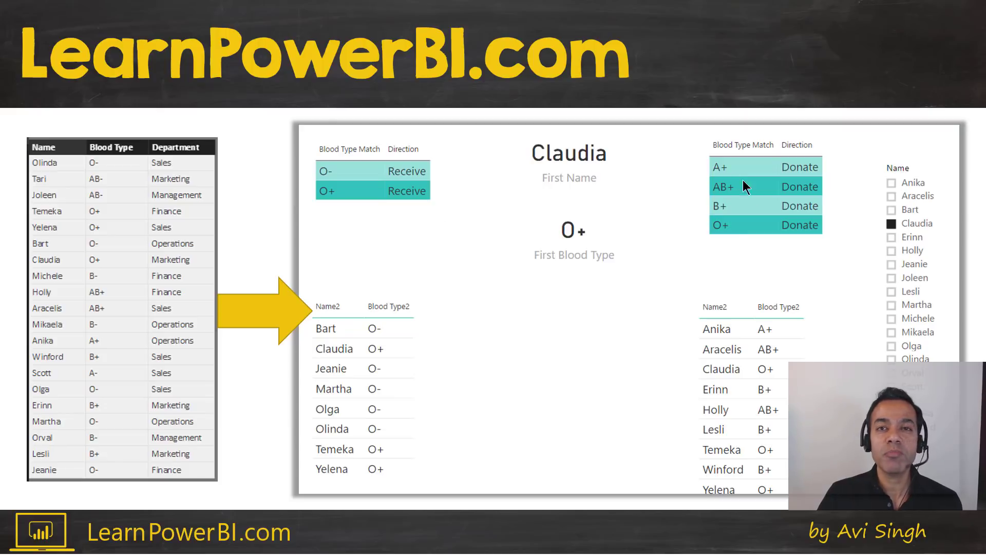
Advance the slideshow from the report overview to the Question slide with the forum post.
click(687, 206)
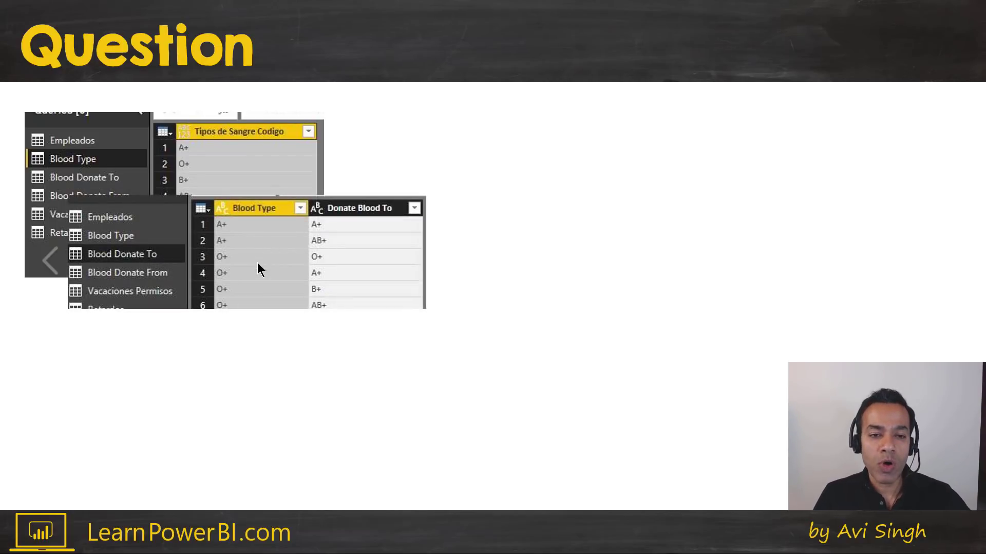
Reveal the Blood Donate From query table, the relationship diagram and the O+ donate/receive report.
click(257, 263)
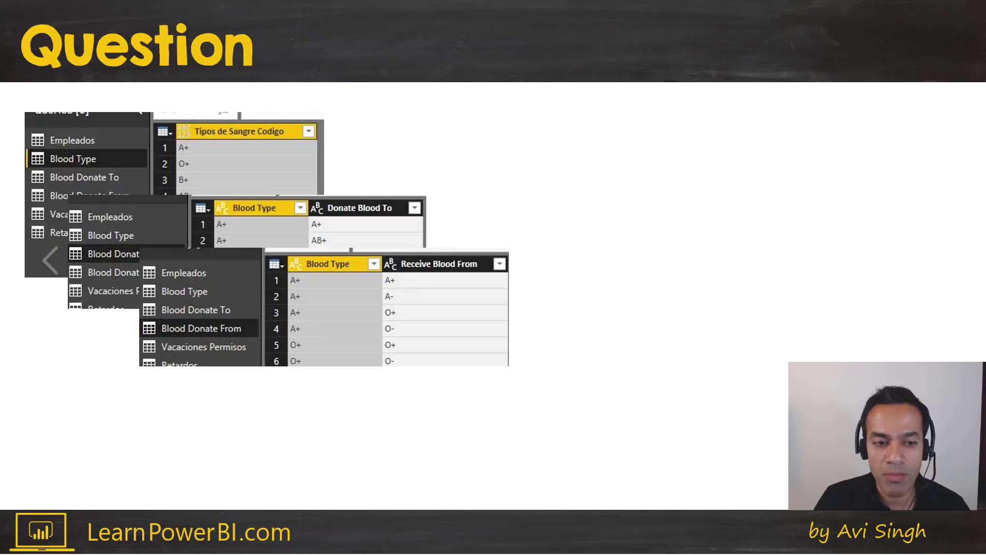
key(Right)
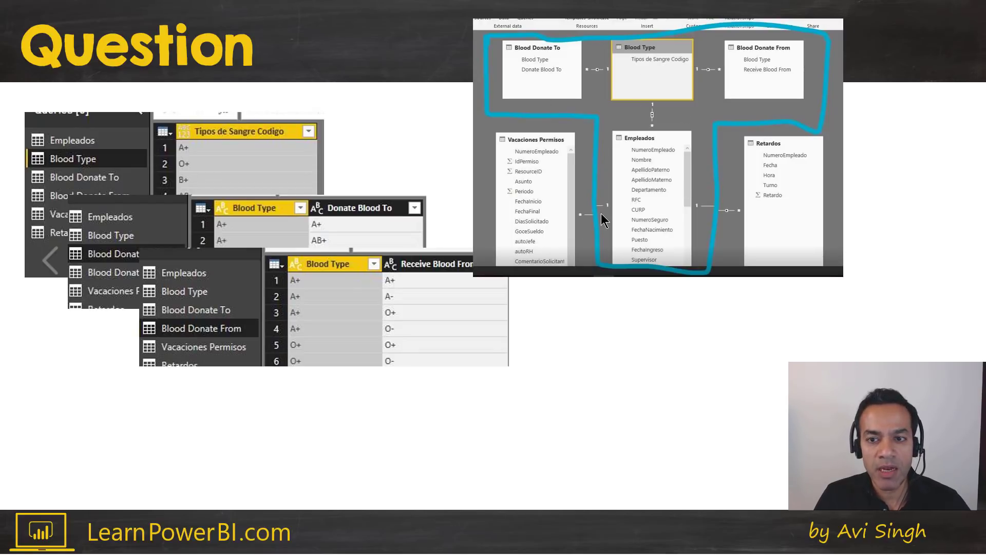
key(Right)
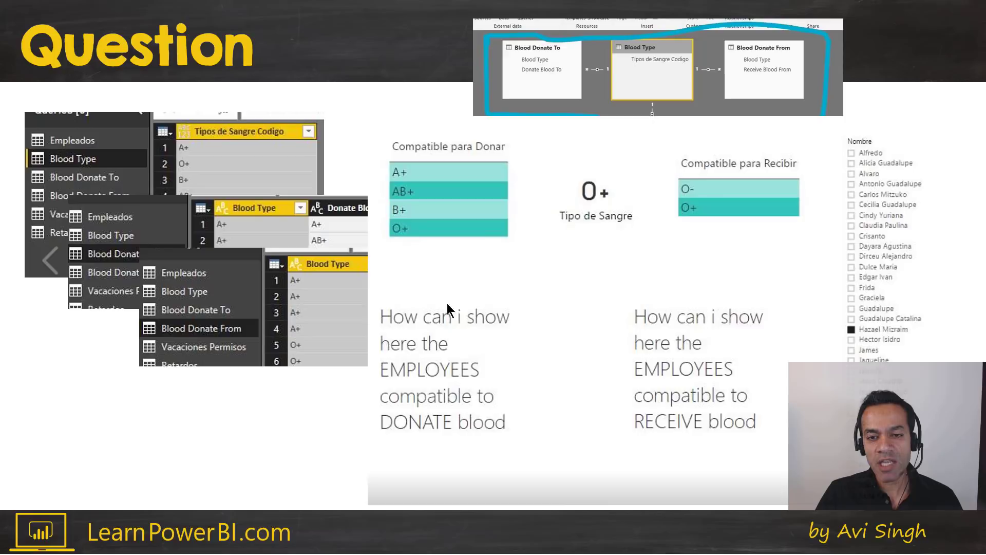
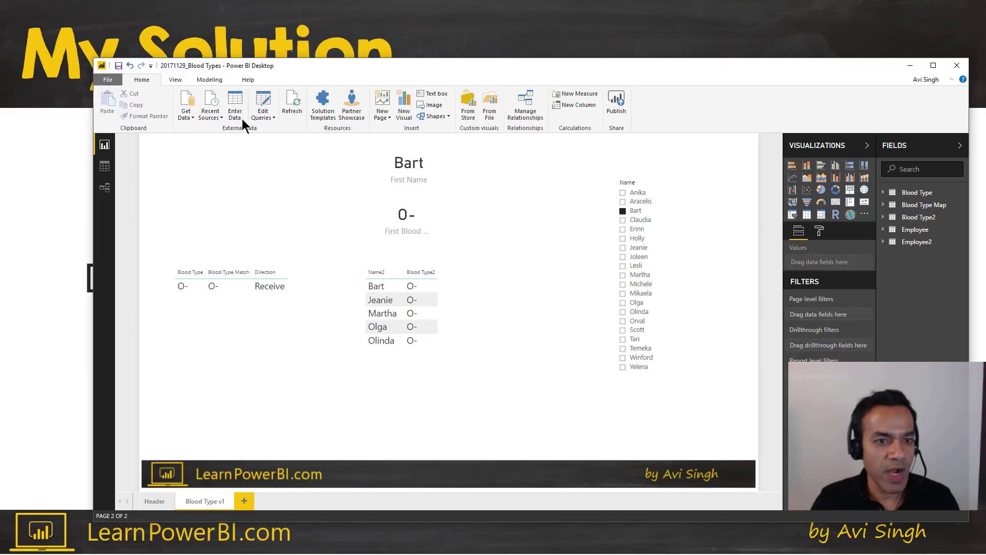
Open the query editor and browse the Employee, Blood Type Map, Blood Type and Blood Type2 queries.
click(262, 102)
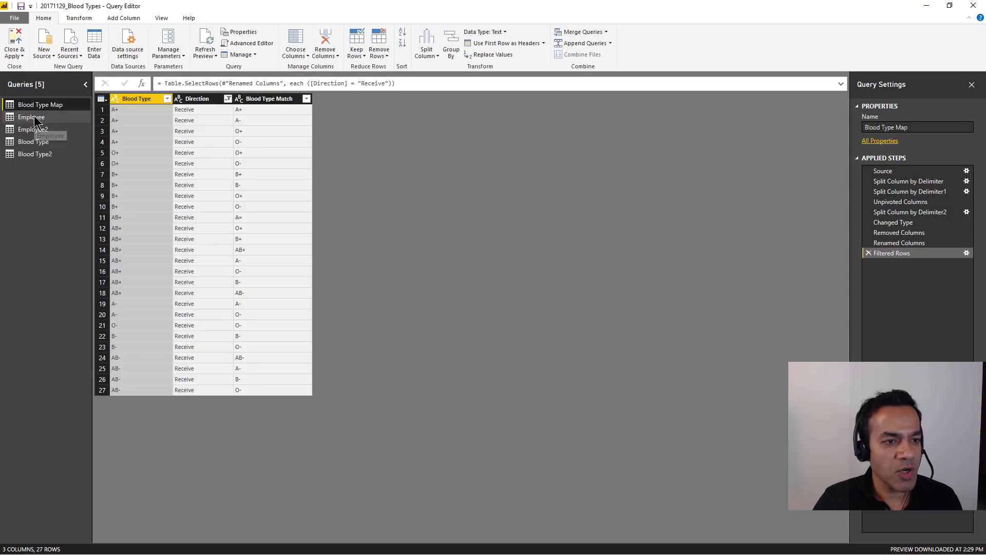
click(35, 118)
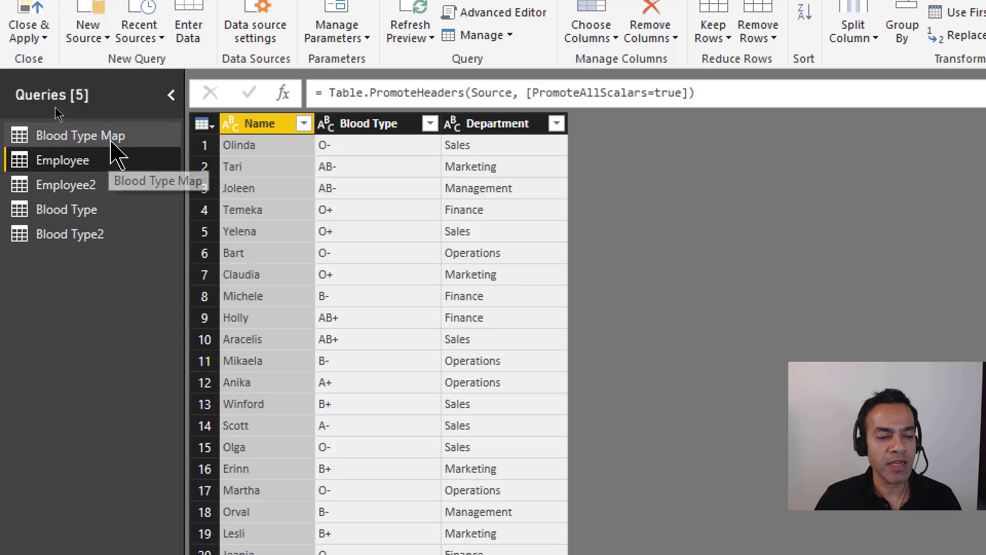
click(119, 137)
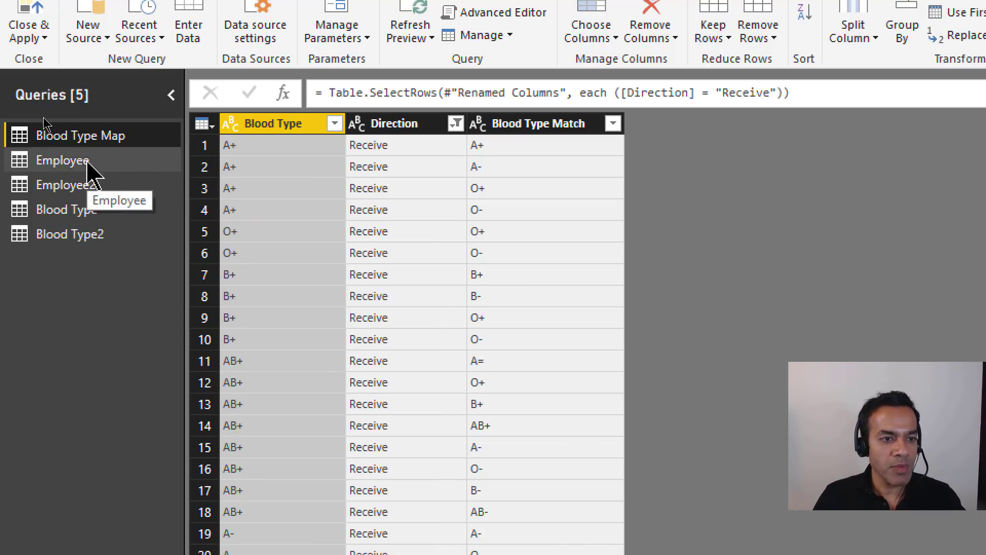
click(80, 211)
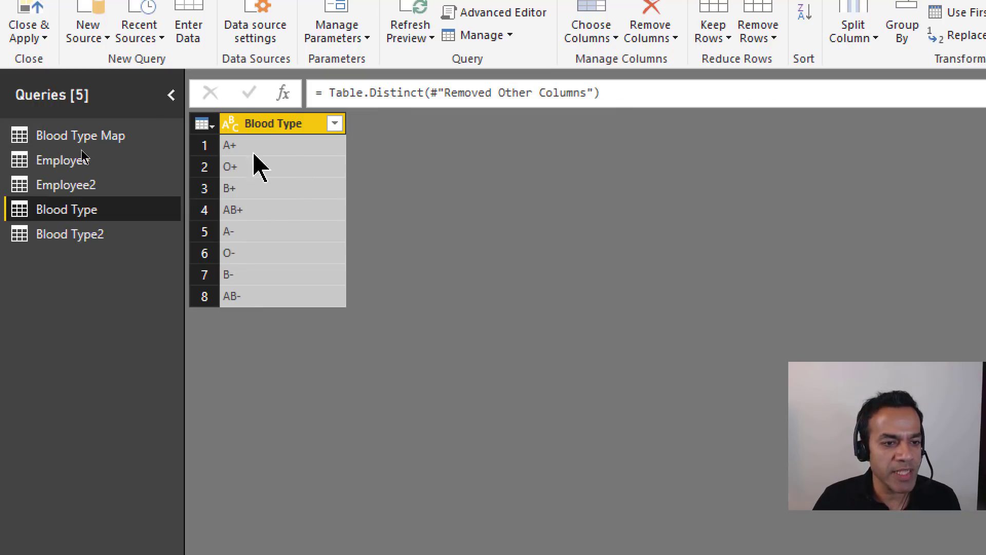
click(115, 236)
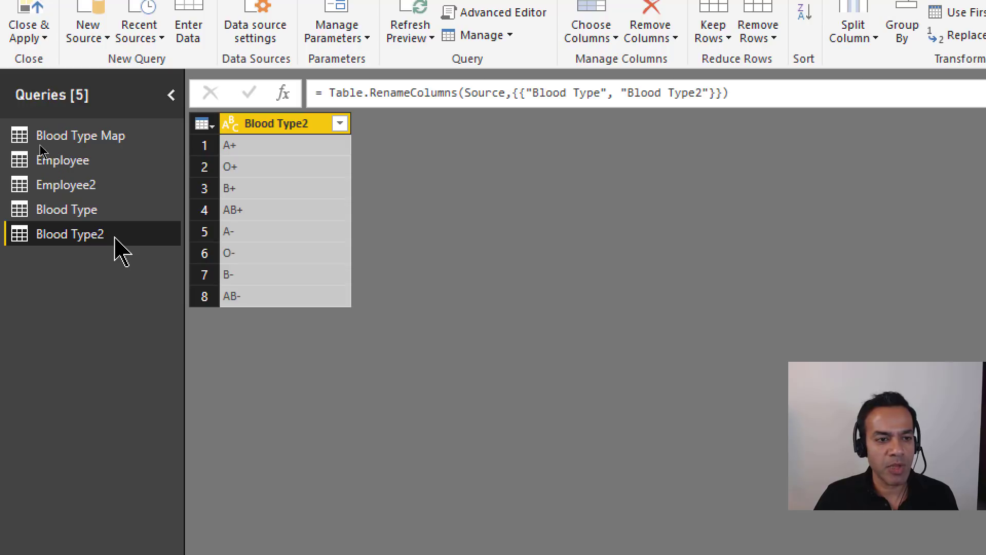
click(81, 214)
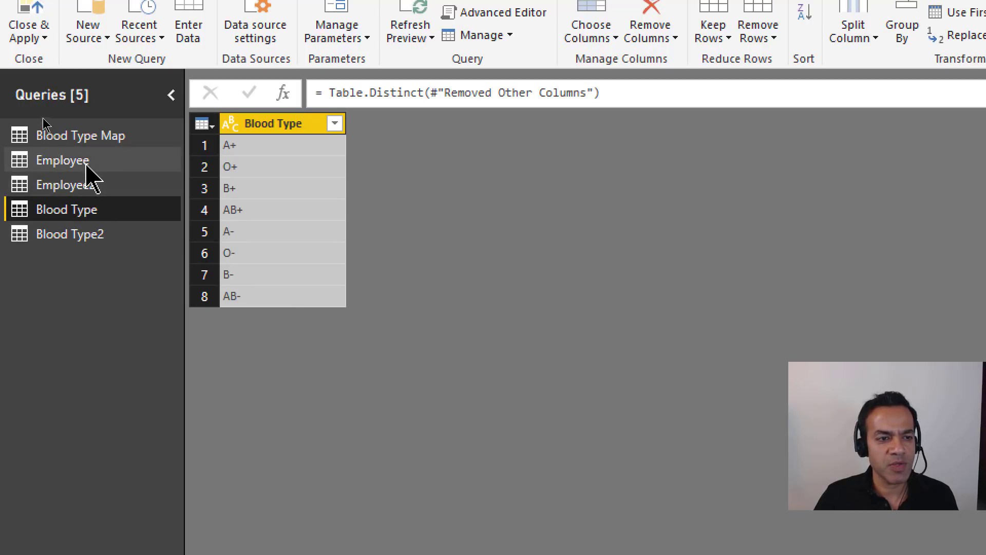
click(93, 143)
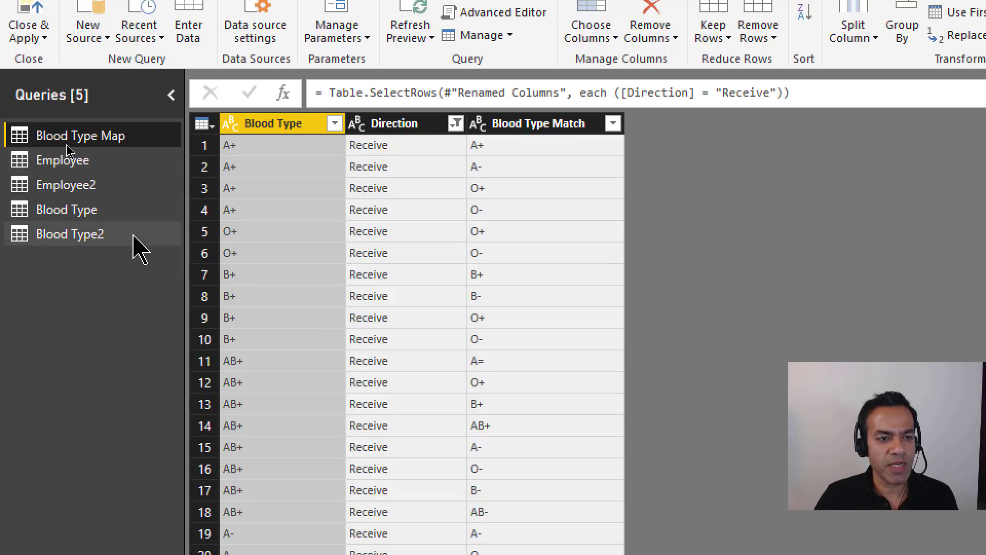
Bring up the options for the Blood Type Map and Blood Type queries, then dismiss them unused.
right_click(122, 142)
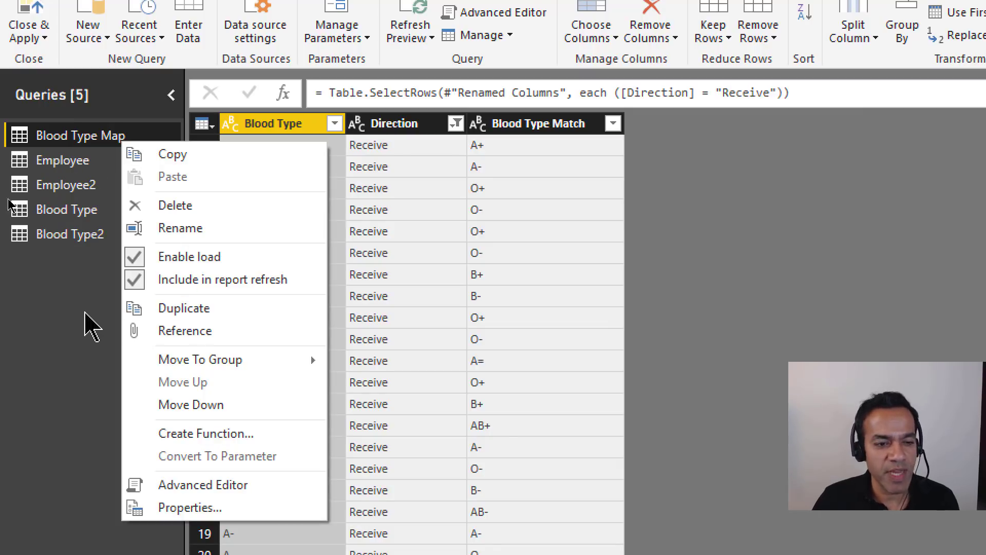
click(6, 333)
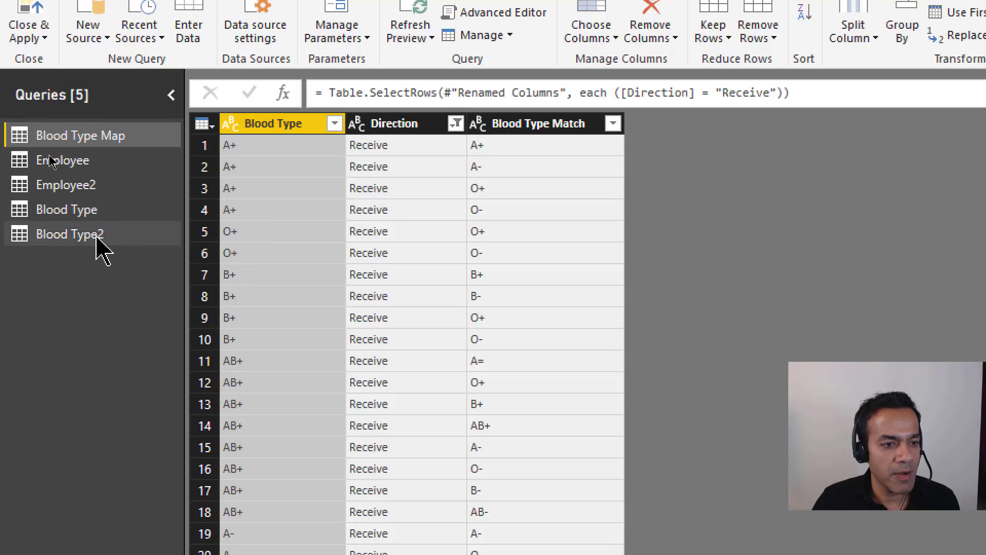
click(70, 215)
right_click(69, 216)
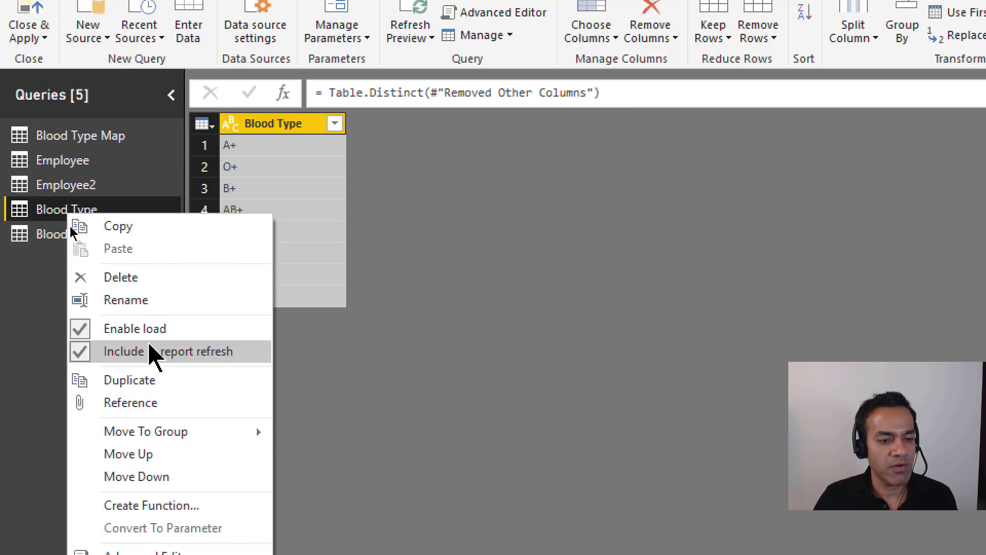
click(18, 305)
Compare Blood Type2 with Blood Type and Employee2 with Employee, ending on Employee2's Name2 and Blood Type2 columns.
click(76, 242)
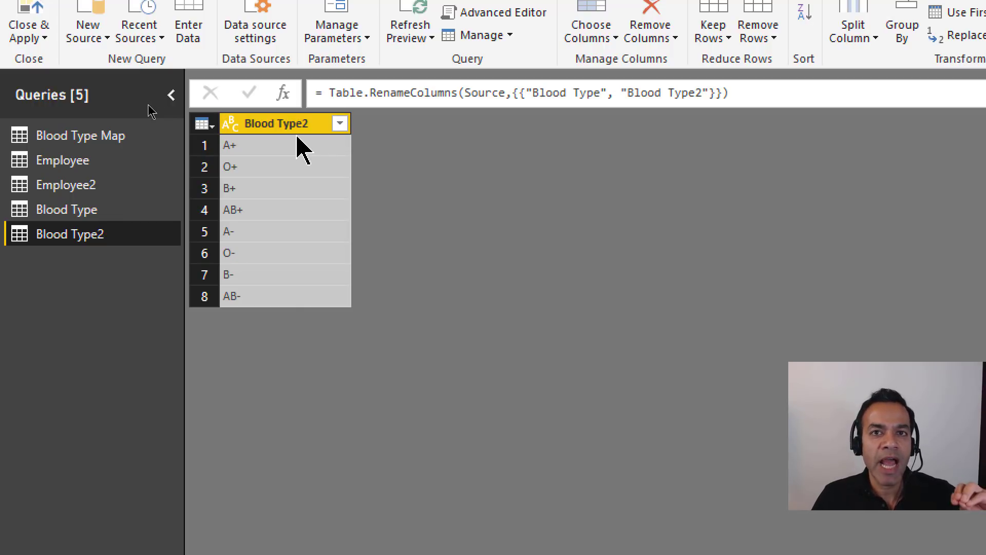
click(99, 213)
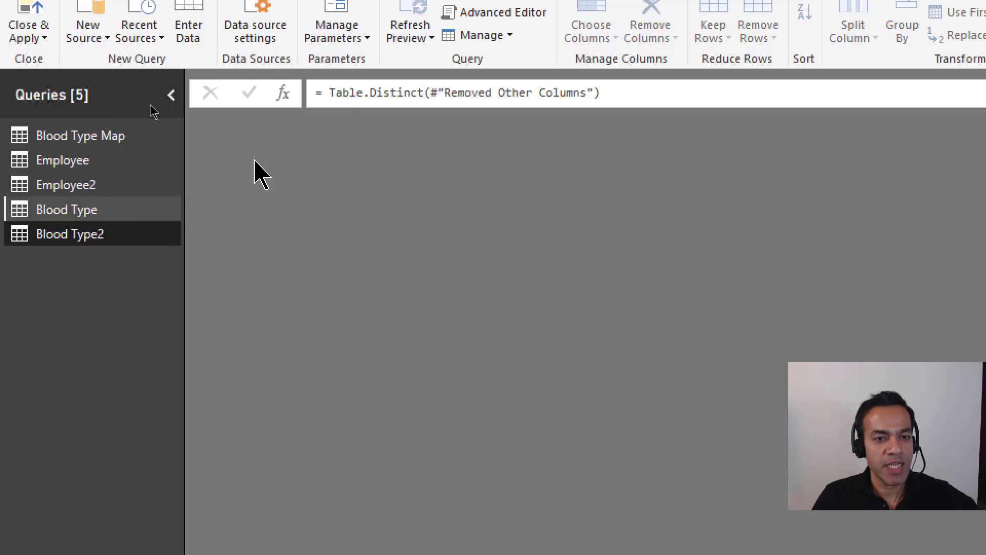
click(77, 234)
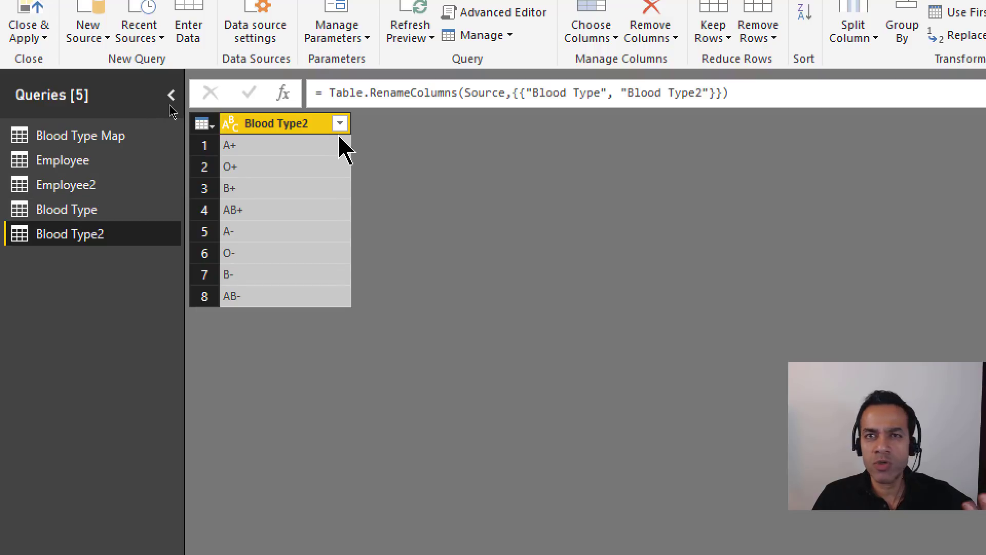
click(66, 185)
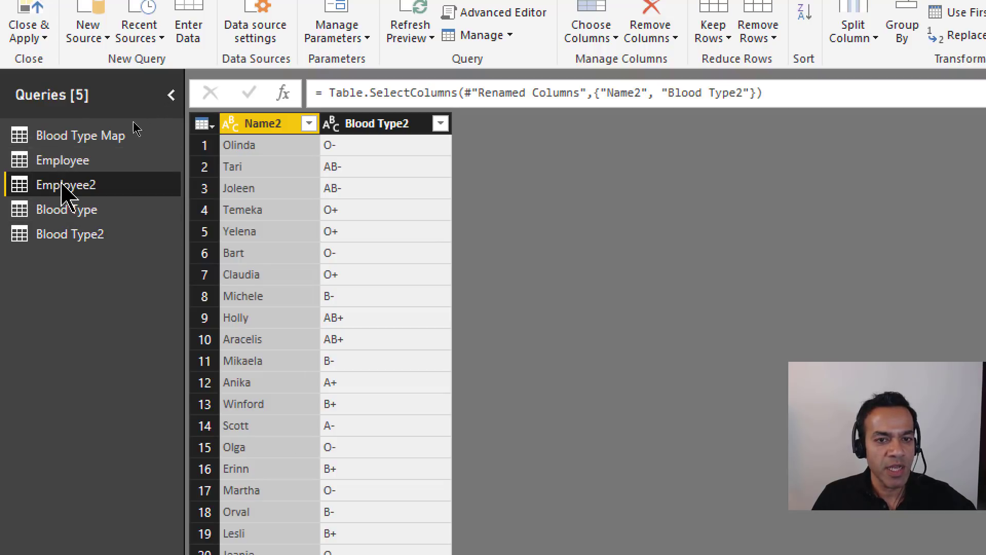
click(115, 160)
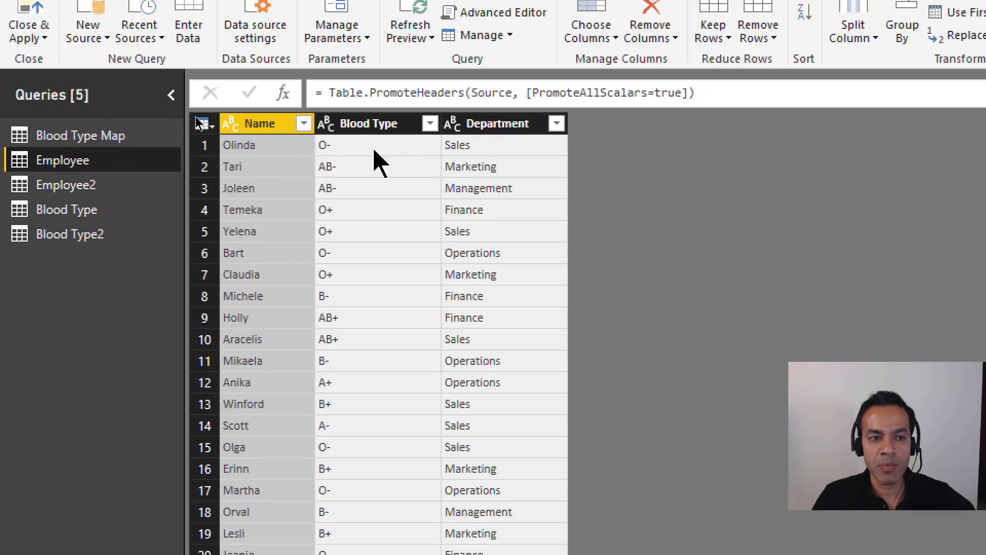
click(78, 186)
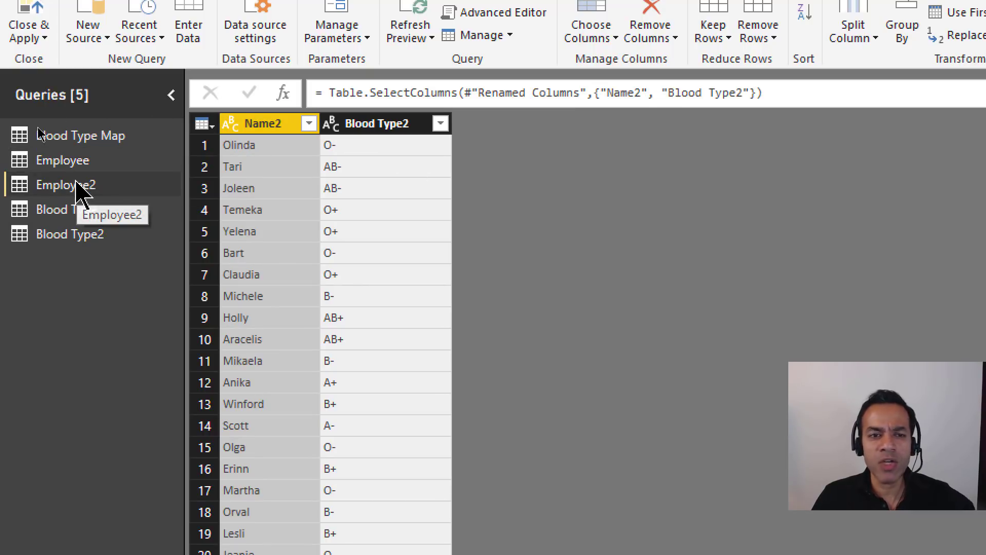
click(105, 165)
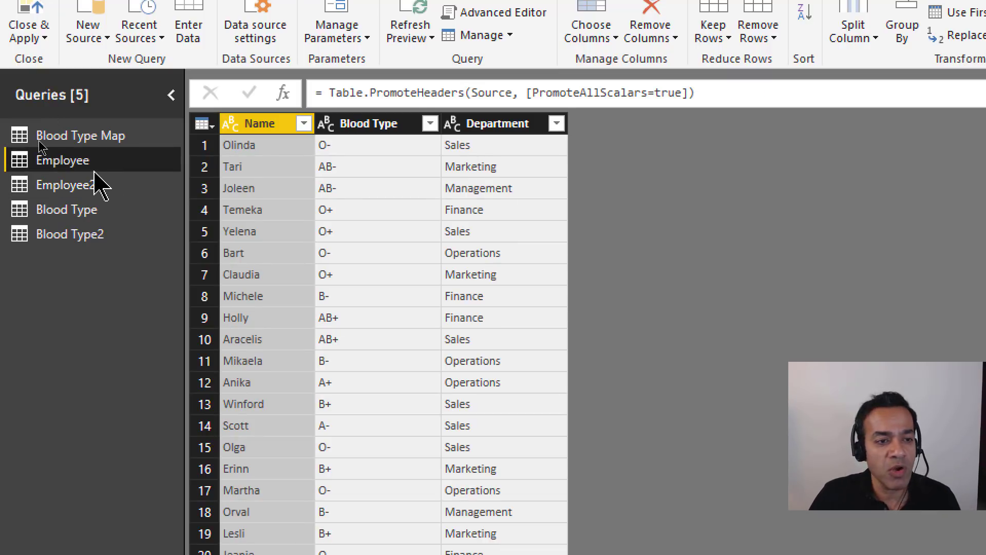
click(88, 186)
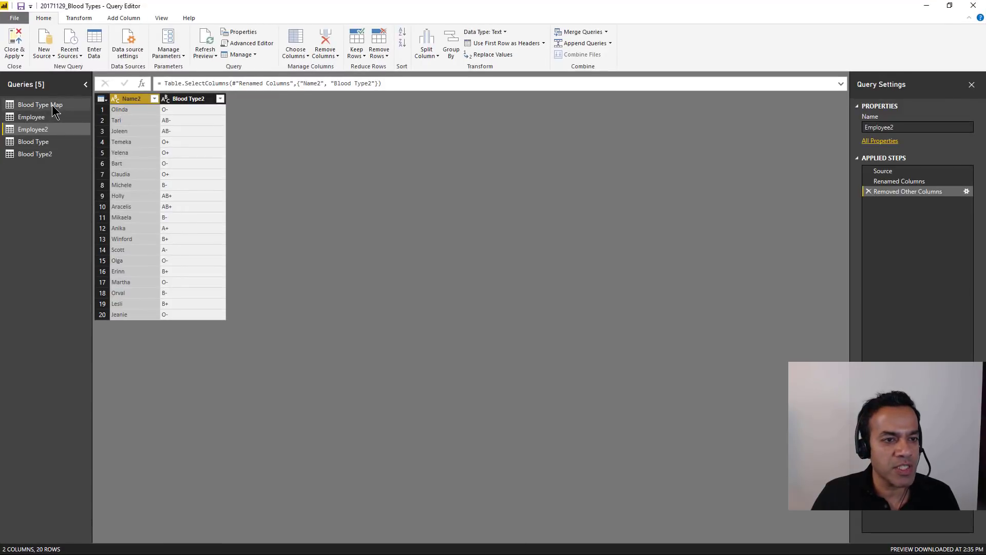
Review the Blood Type Map query before and after its Filtered Rows step, which removes the Donate and Receive rows.
click(53, 106)
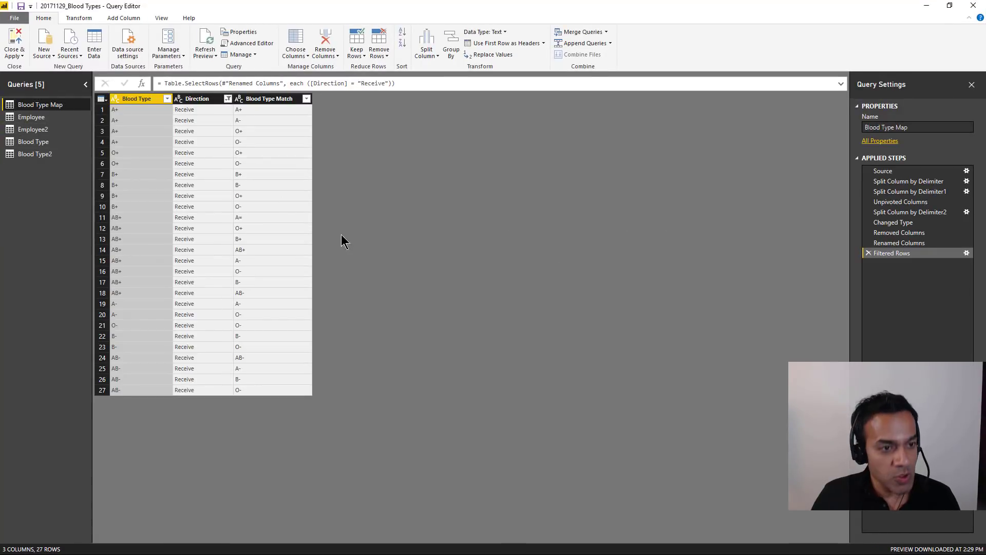
click(901, 244)
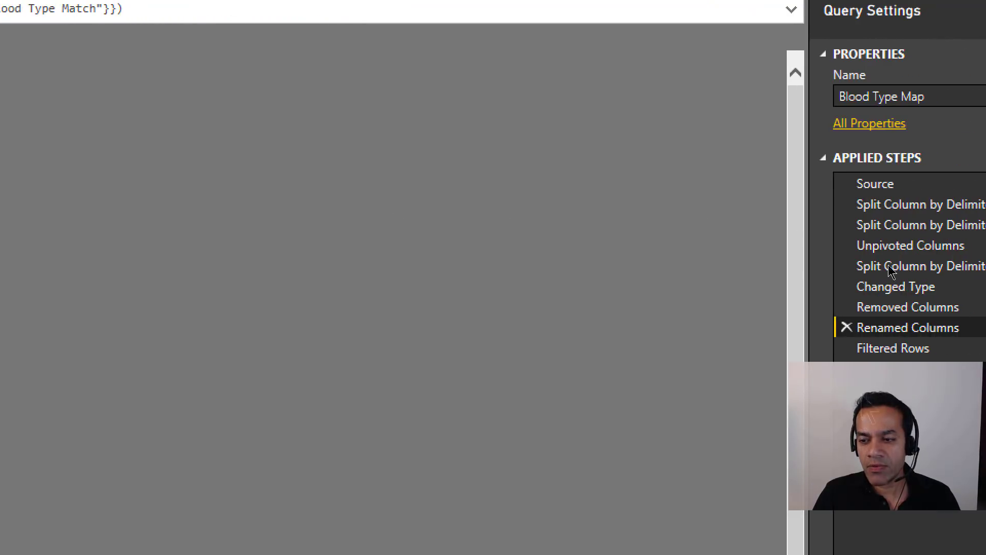
click(865, 355)
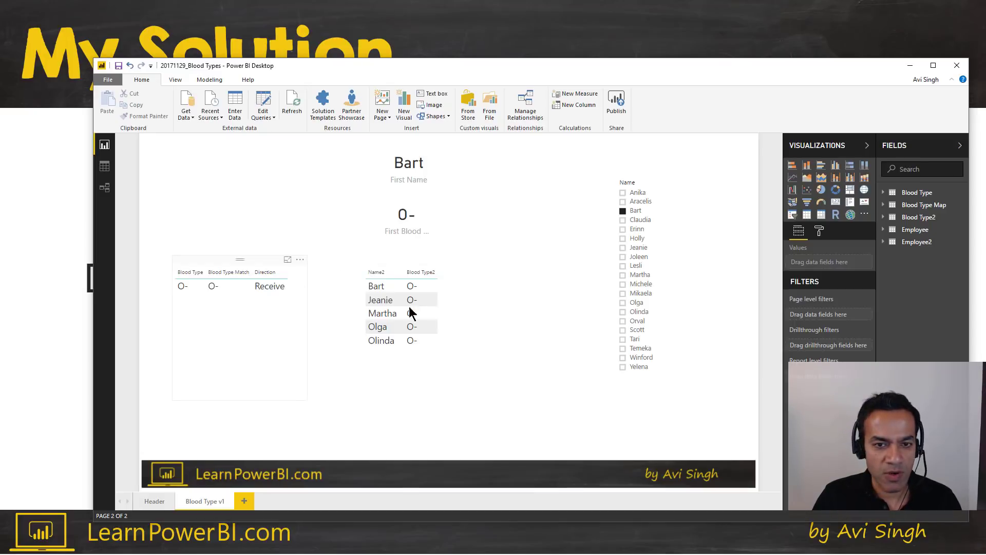
Maximize the Power BI window and show the relationships diagram for on-screen annotation.
double_click(559, 71)
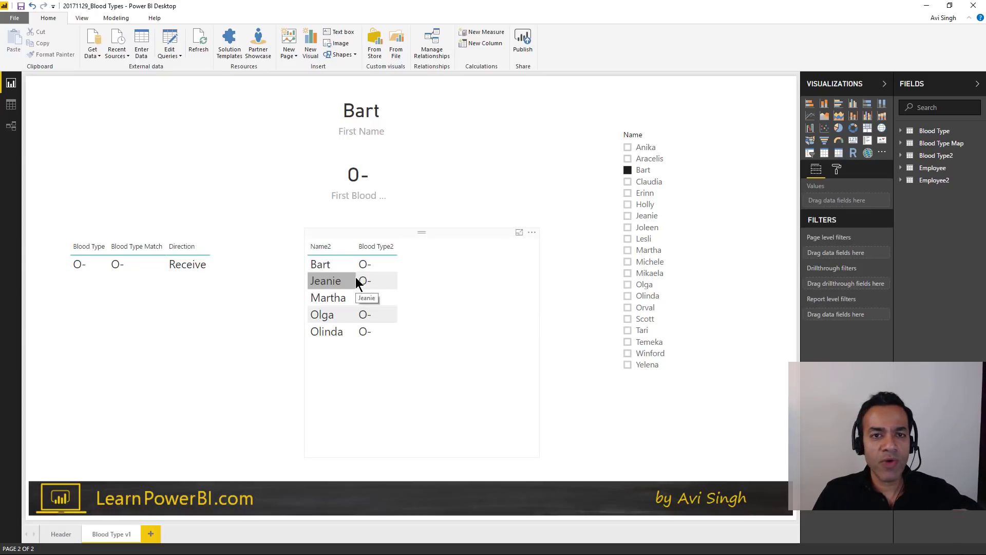
click(11, 126)
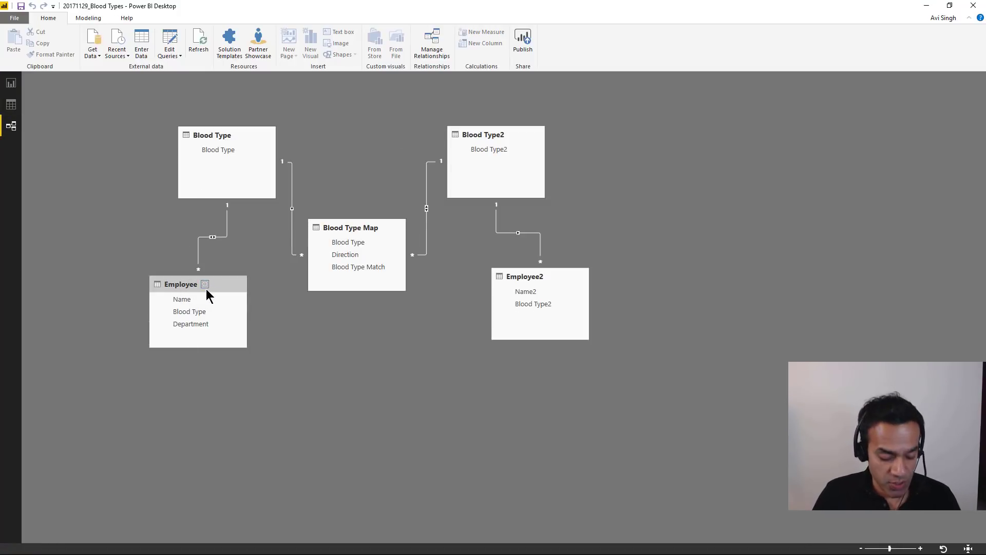
key(ctrl+2)
Trace the filter path Employee → Blood Type → Blood Type Map → Blood Type2 → Employee2, then clear the drawings.
mouse_move(197, 281)
mouse_down()
mouse_move(193, 242)
mouse_move(223, 235)
mouse_move(230, 200)
mouse_up()
mouse_move(281, 163)
mouse_down()
mouse_move(301, 216)
mouse_move(298, 254)
mouse_up()
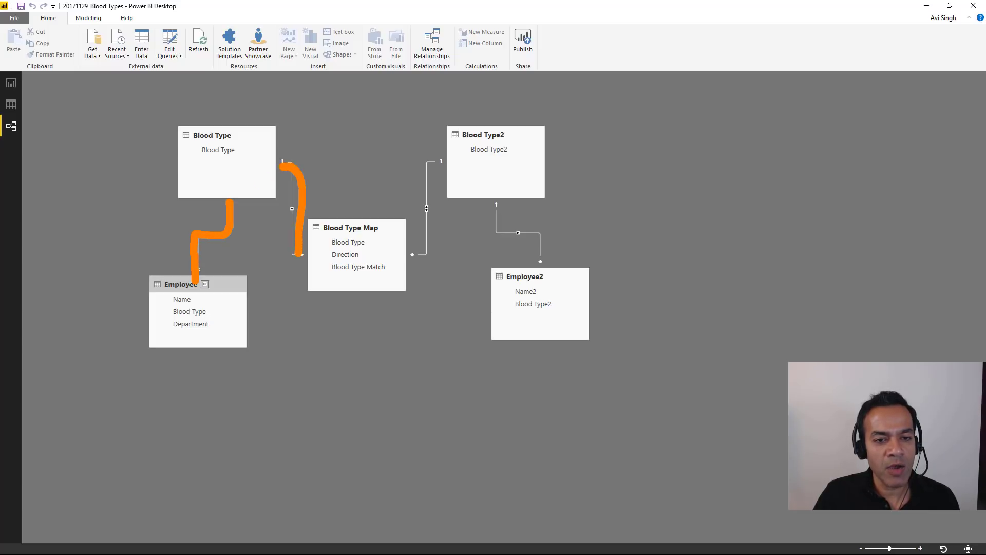
drag(413, 252, 449, 165)
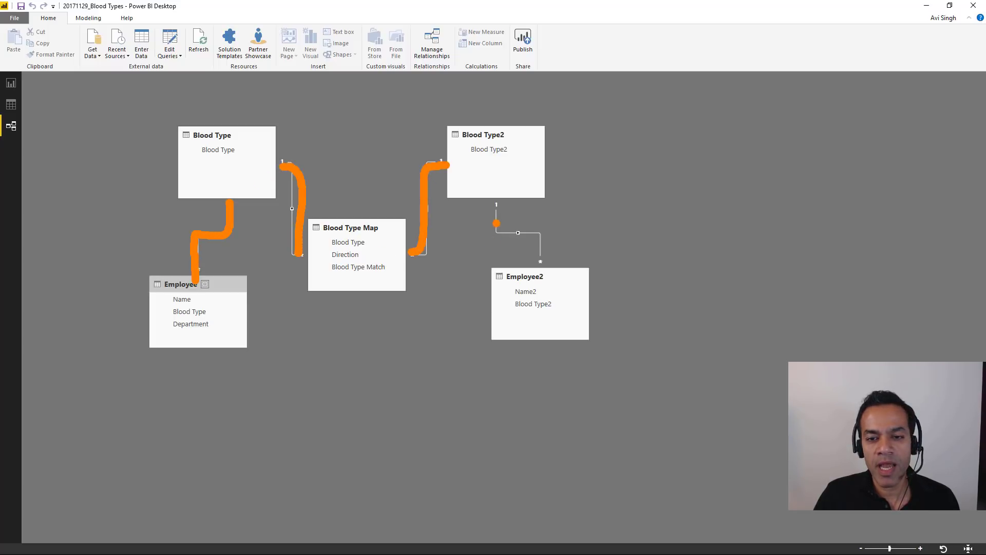
mouse_move(495, 208)
mouse_down()
mouse_move(530, 230)
mouse_move(549, 269)
mouse_up()
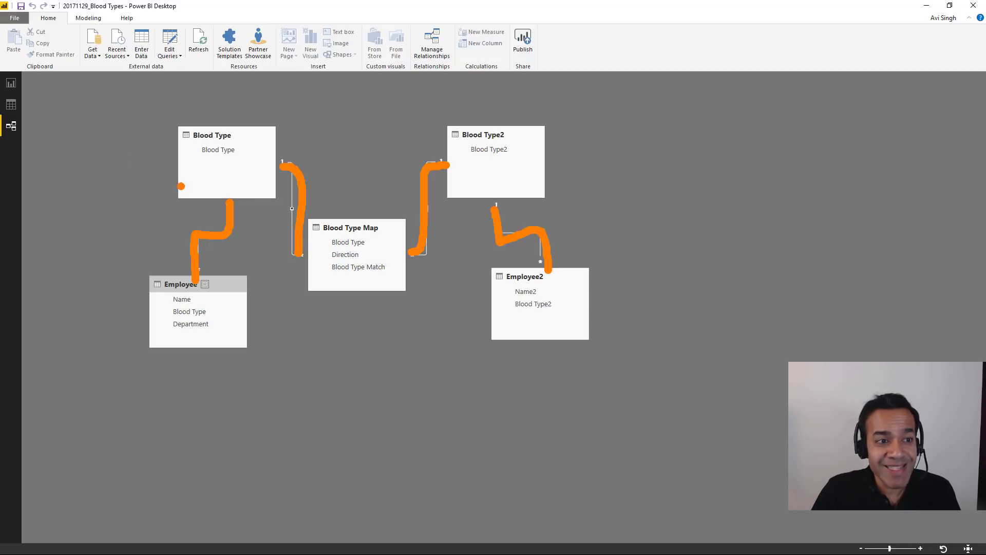
key(Escape)
On the report page, select Anika as the employee and nudge the Blood Type Map table visual up and right.
click(11, 83)
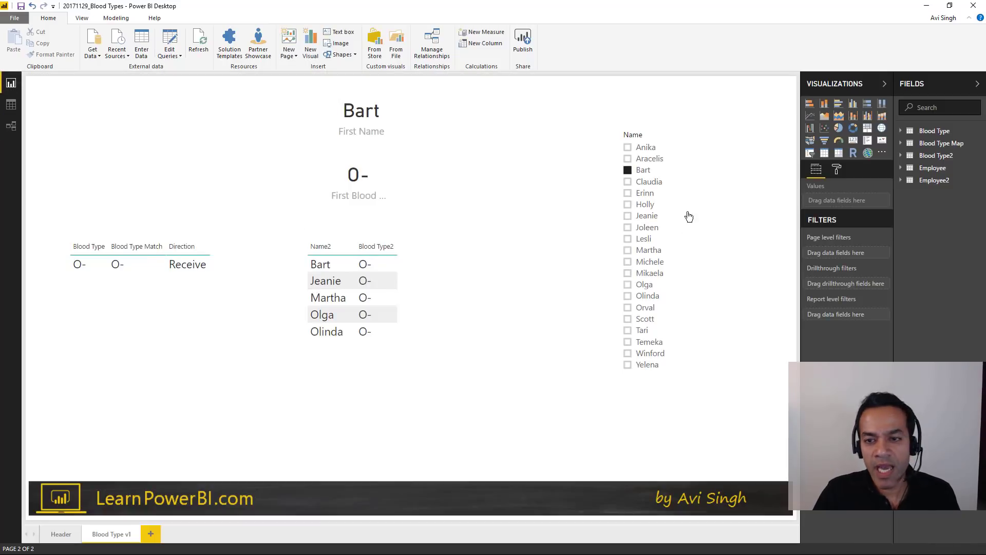
click(651, 149)
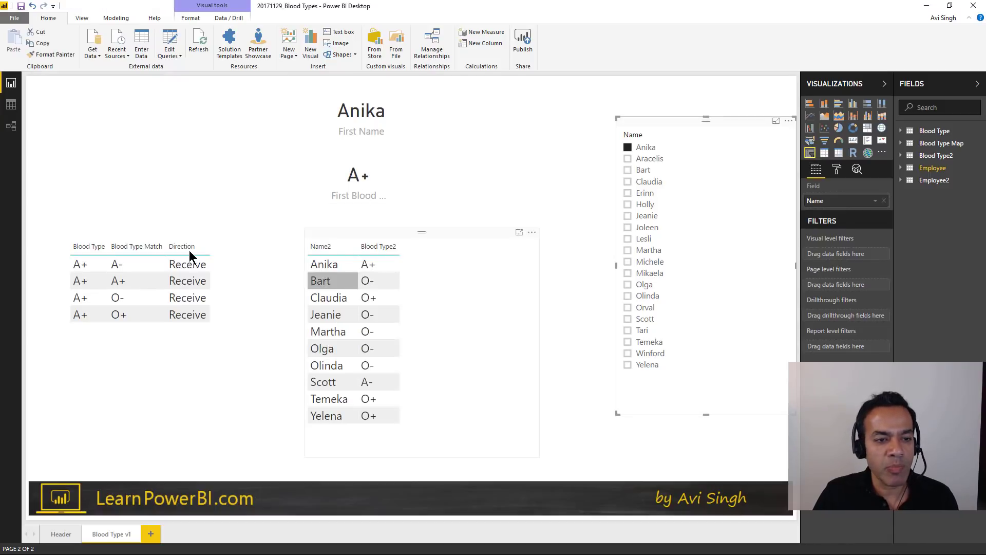
click(165, 236)
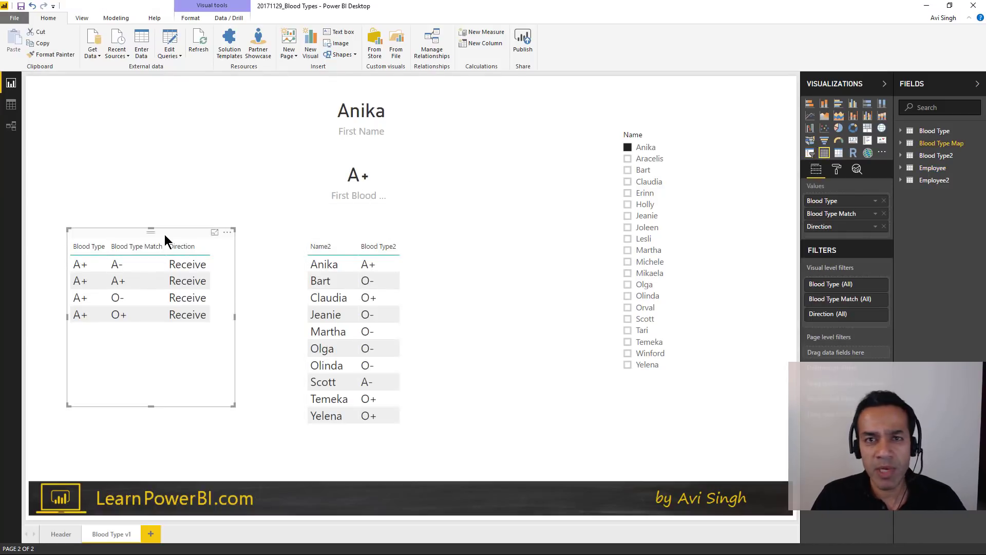
drag(171, 233, 184, 224)
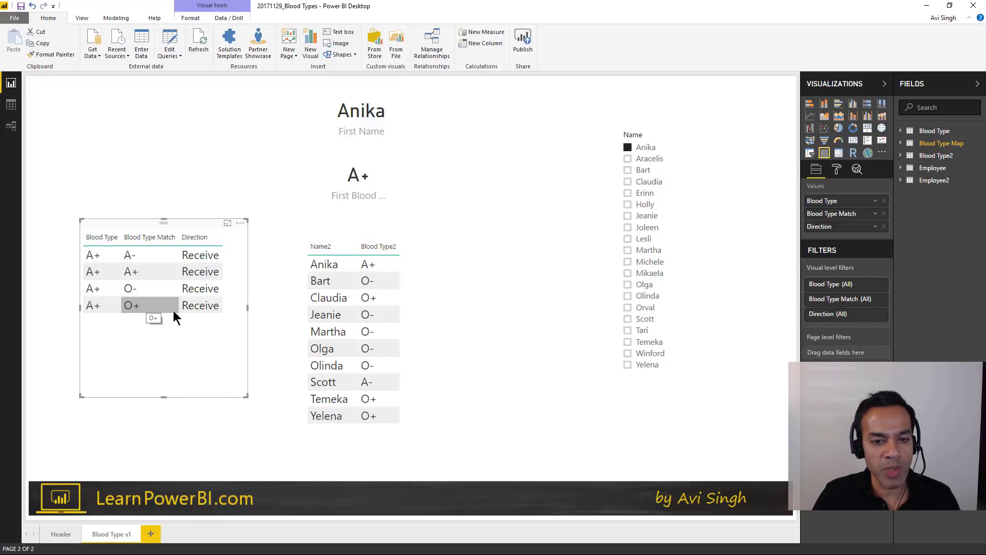
click(353, 239)
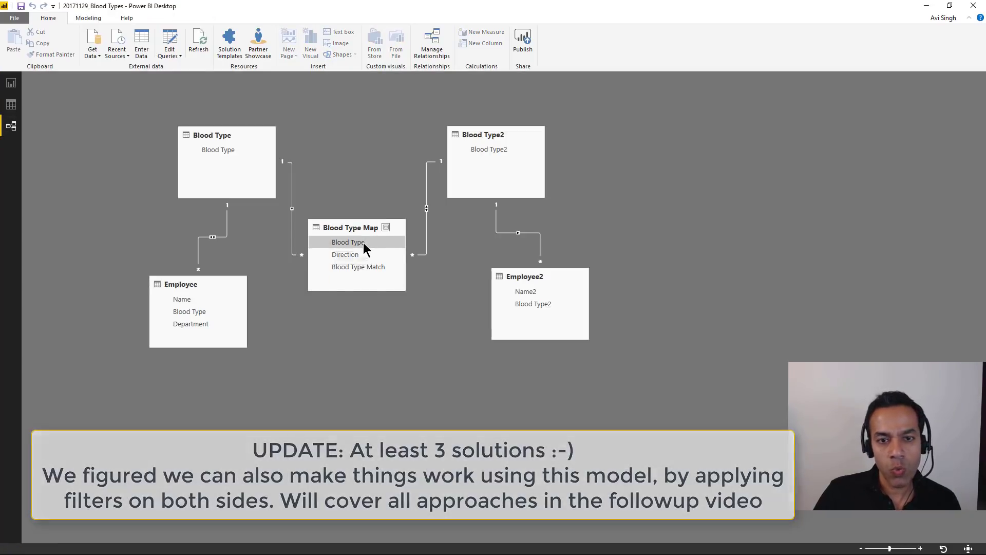
Highlight the Blood Type Map, Blood Type2 and Employee2 tables in the diagram with on-screen boxes, then clear them.
click(363, 242)
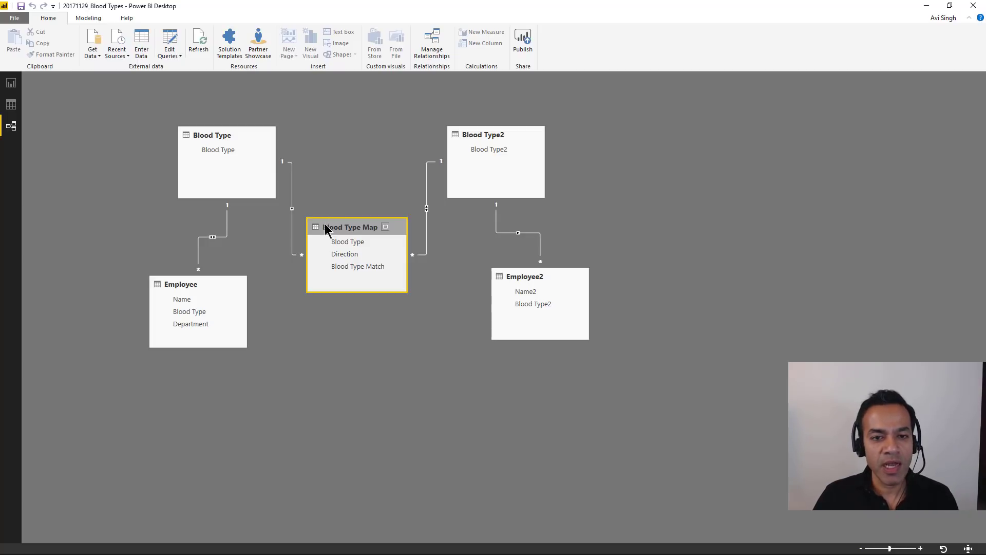
click(493, 135)
click(563, 275)
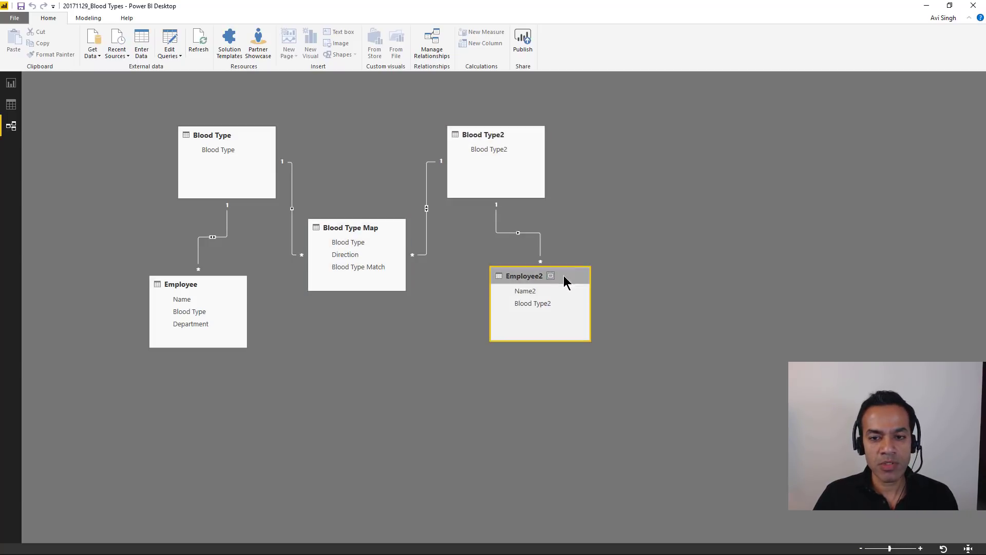
click(356, 230)
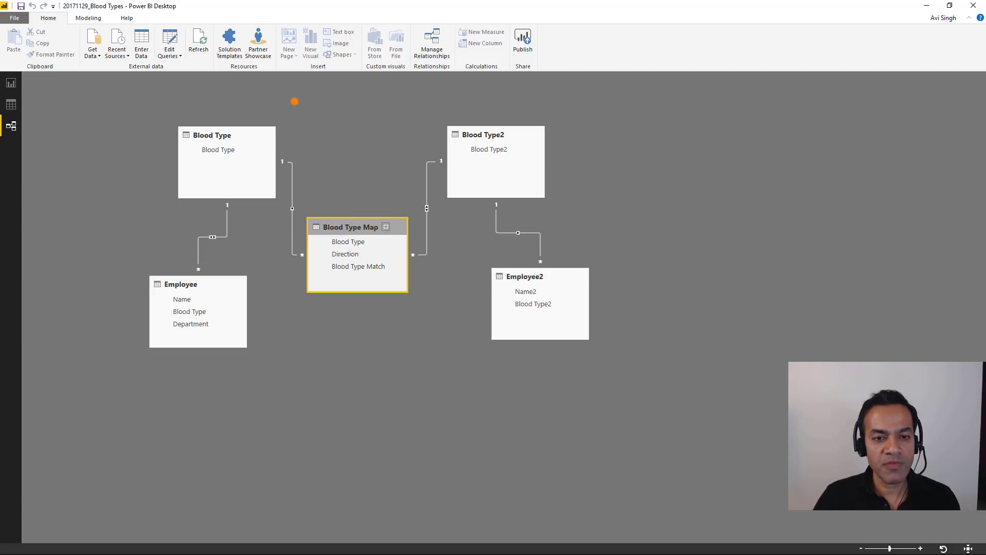
mouse_move(294, 101)
mouse_down()
mouse_move(576, 332)
mouse_move(610, 344)
mouse_up()
drag(304, 357, 635, 499)
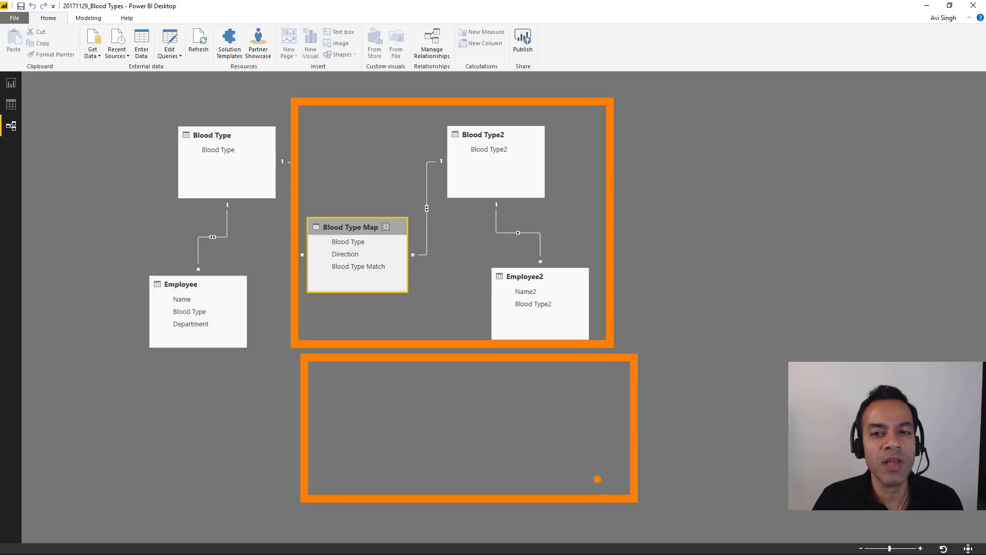
key(Escape)
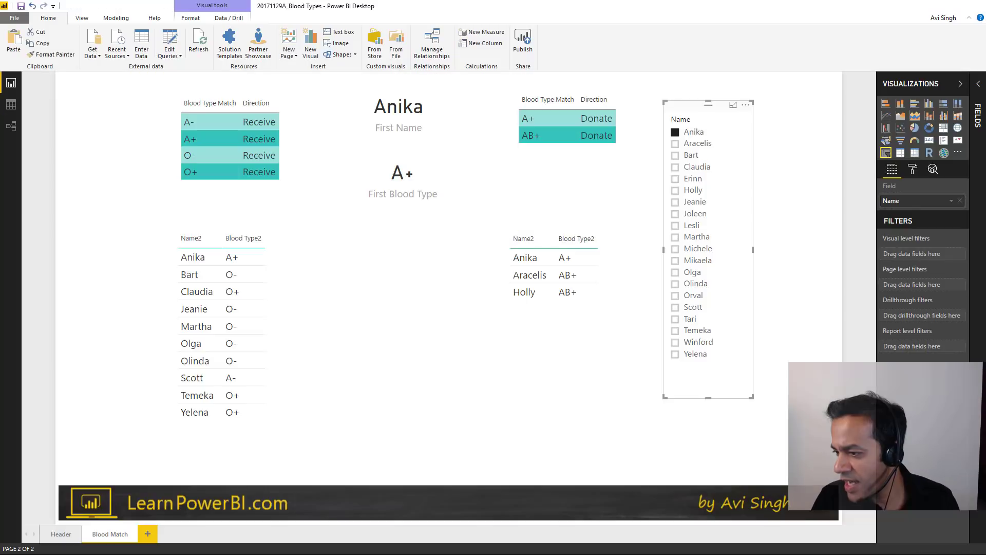
click(106, 150)
click(12, 126)
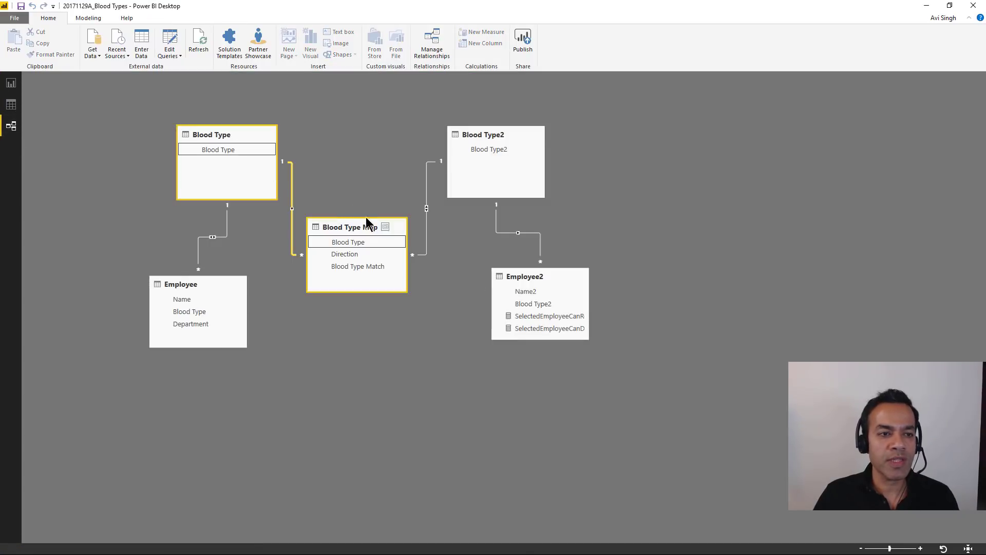
click(15, 83)
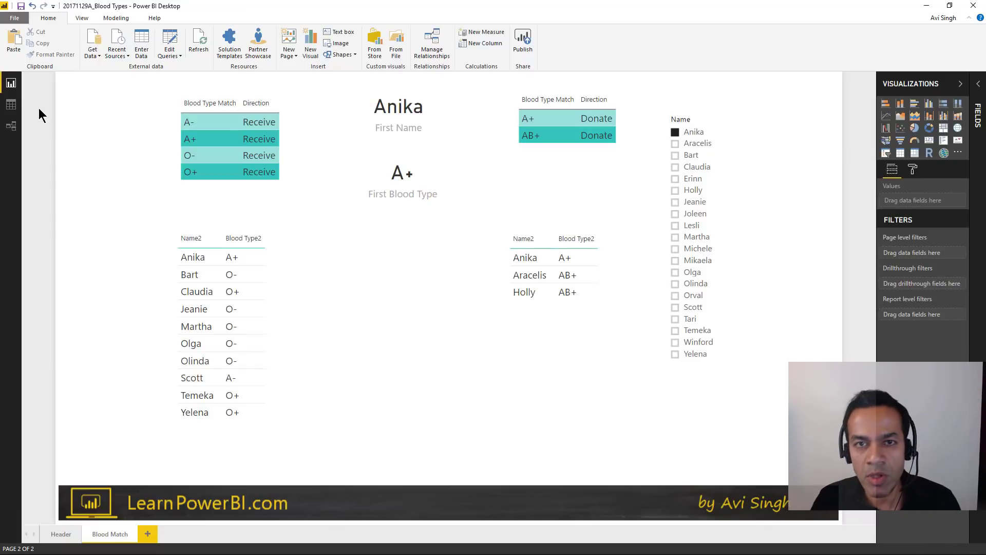